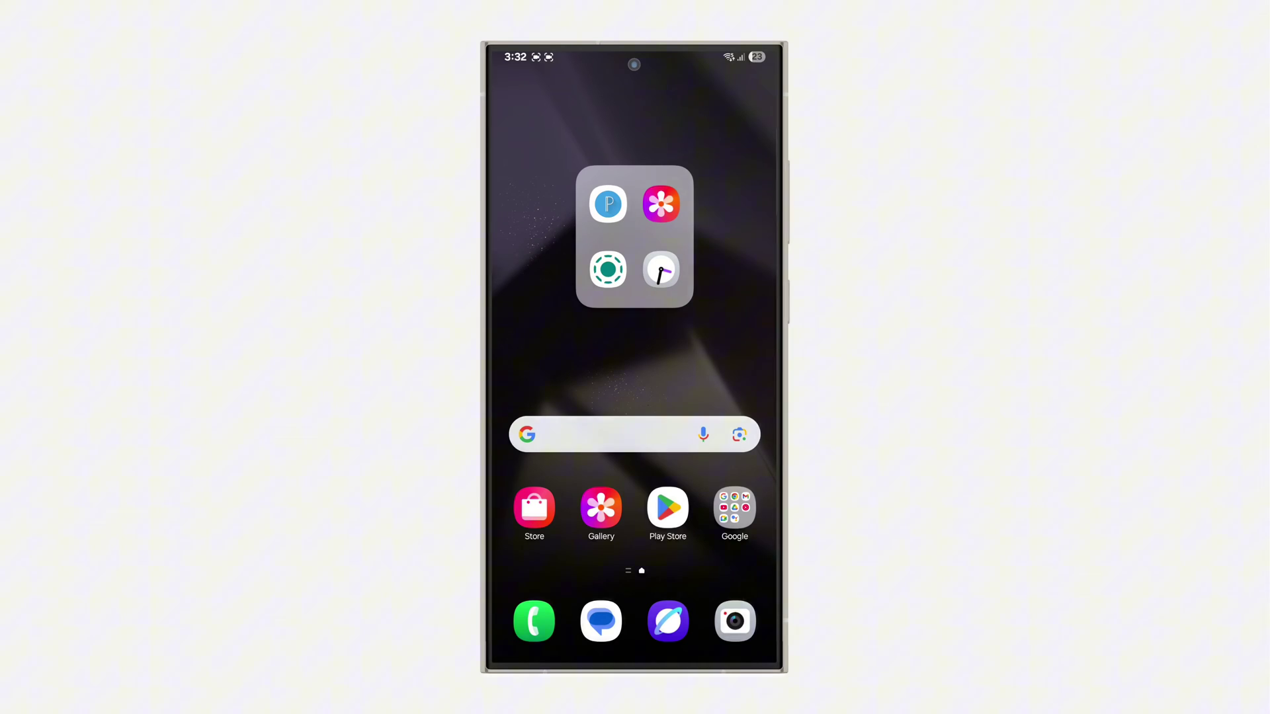
- Launch Samsung Internet from the home screen dock
click(668, 622)
- Search Google for 'samsung account' using the address bar suggestion
click(635, 83)
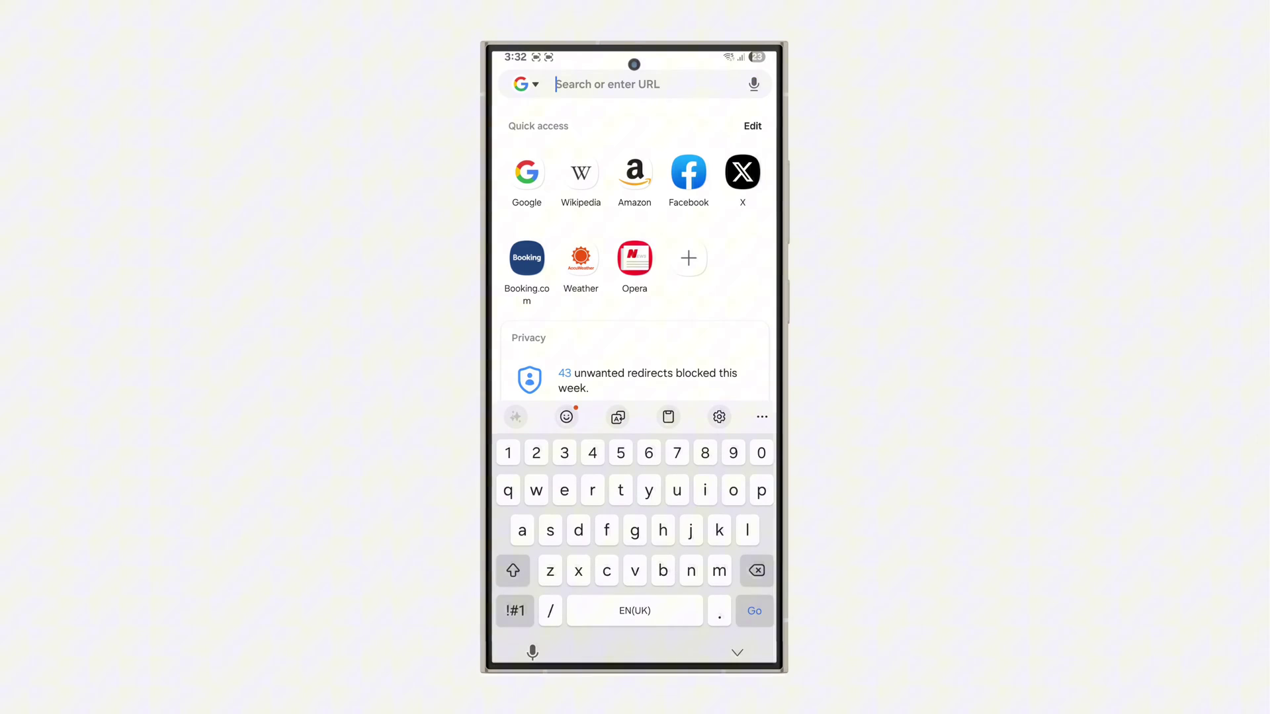
text(samsungfind.samsung.com)
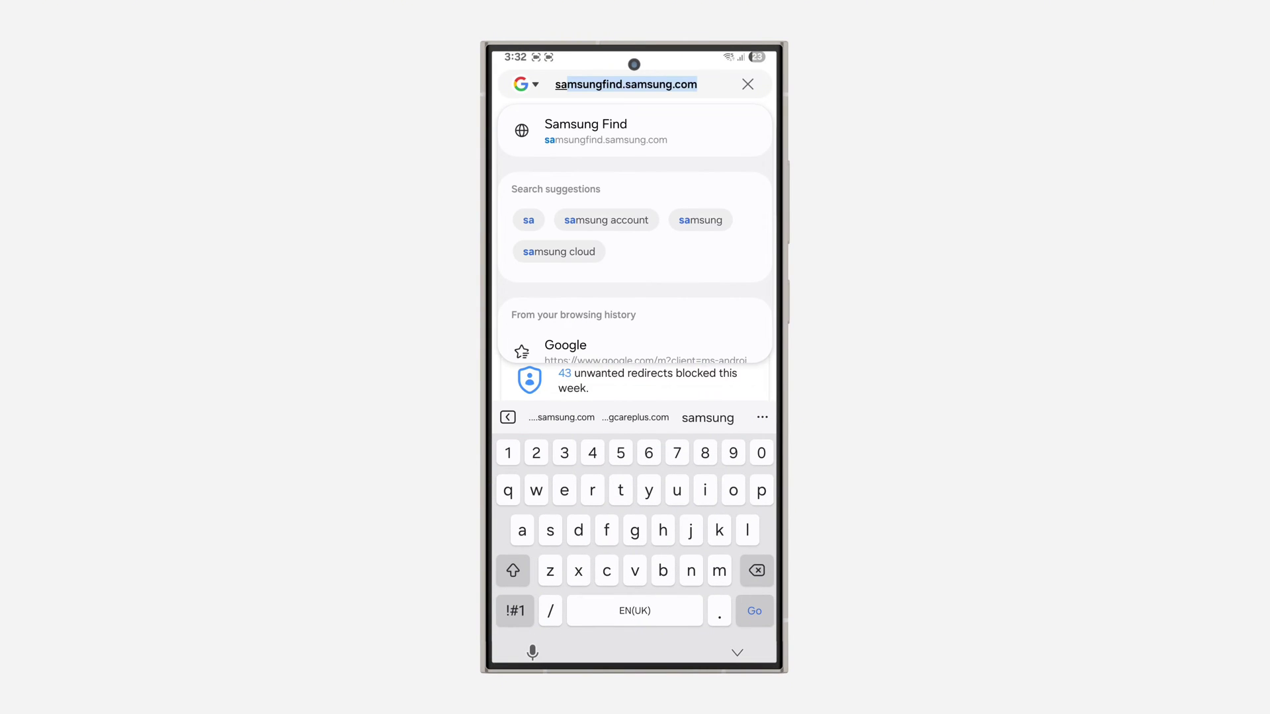
click(617, 220)
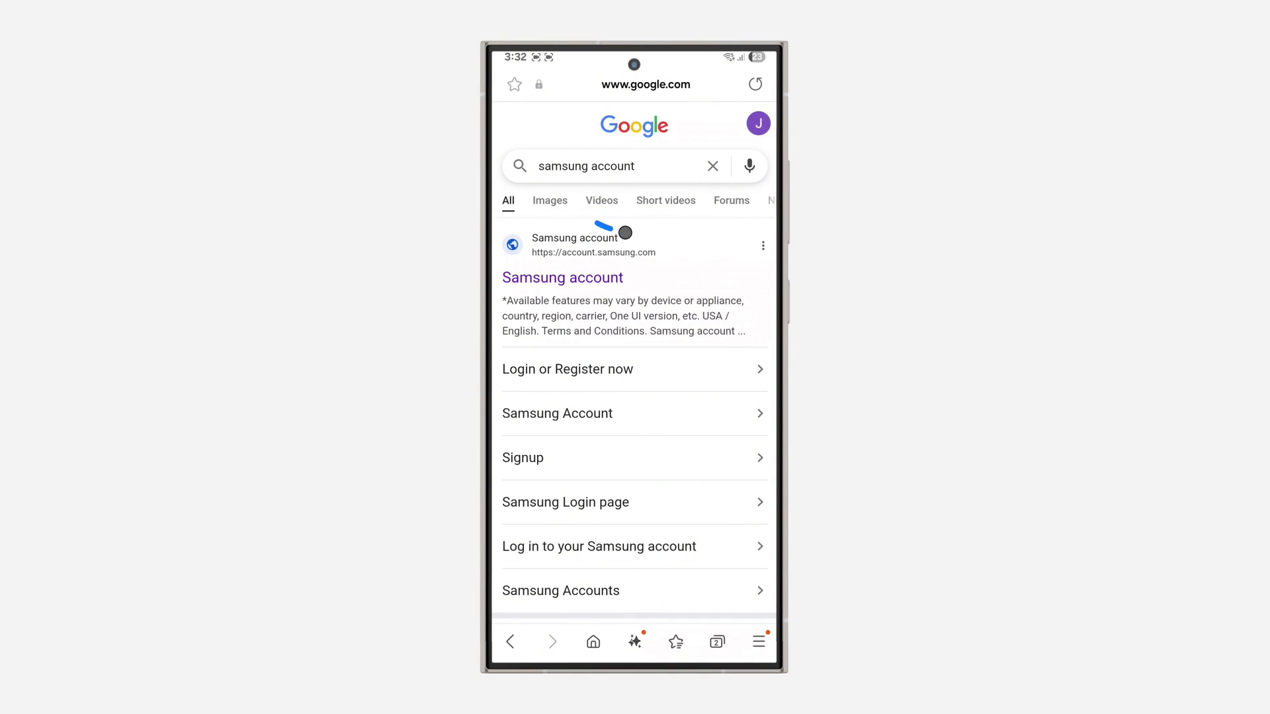
- Open account.samsung.com's Security section and paste the saved password for verification
click(603, 274)
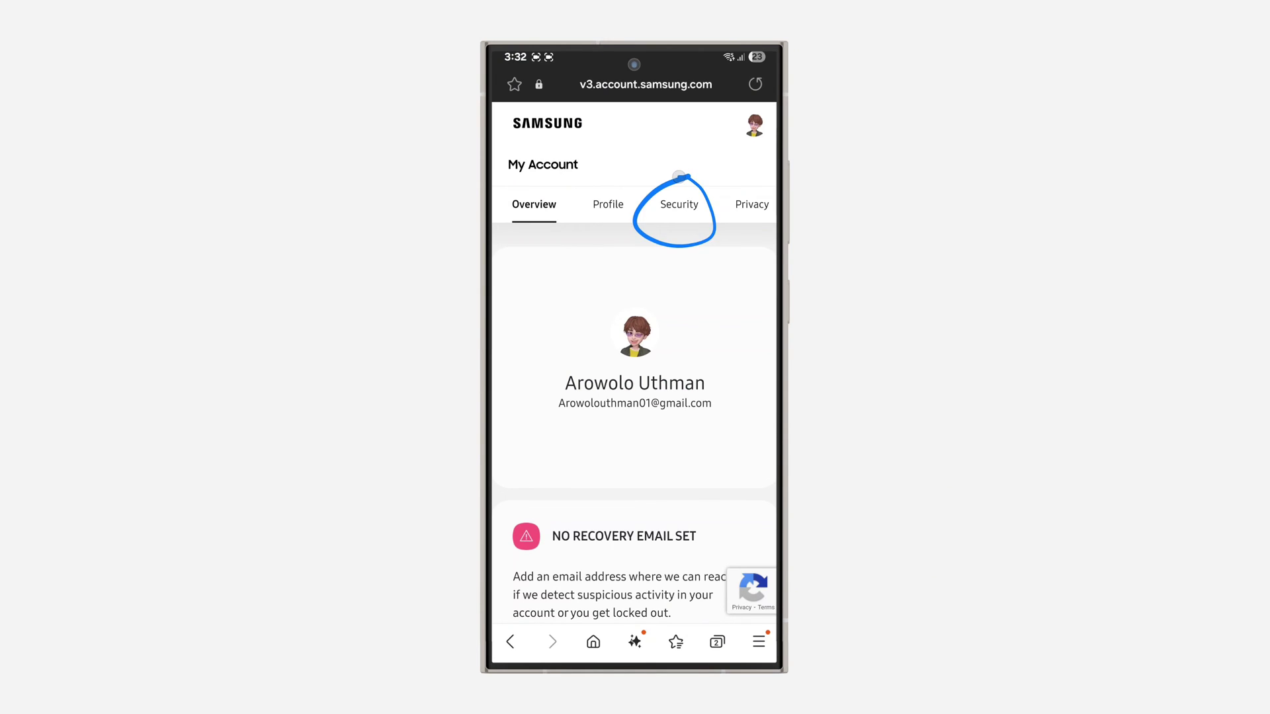
click(679, 204)
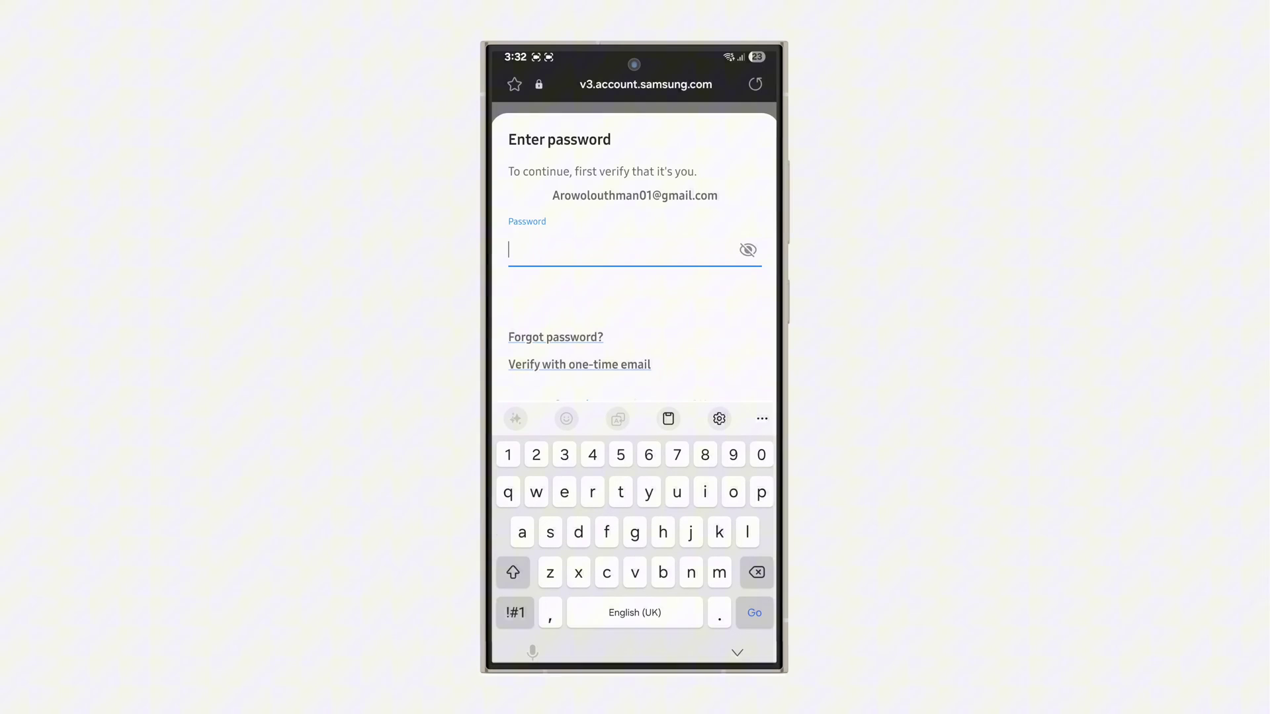
click(532, 248)
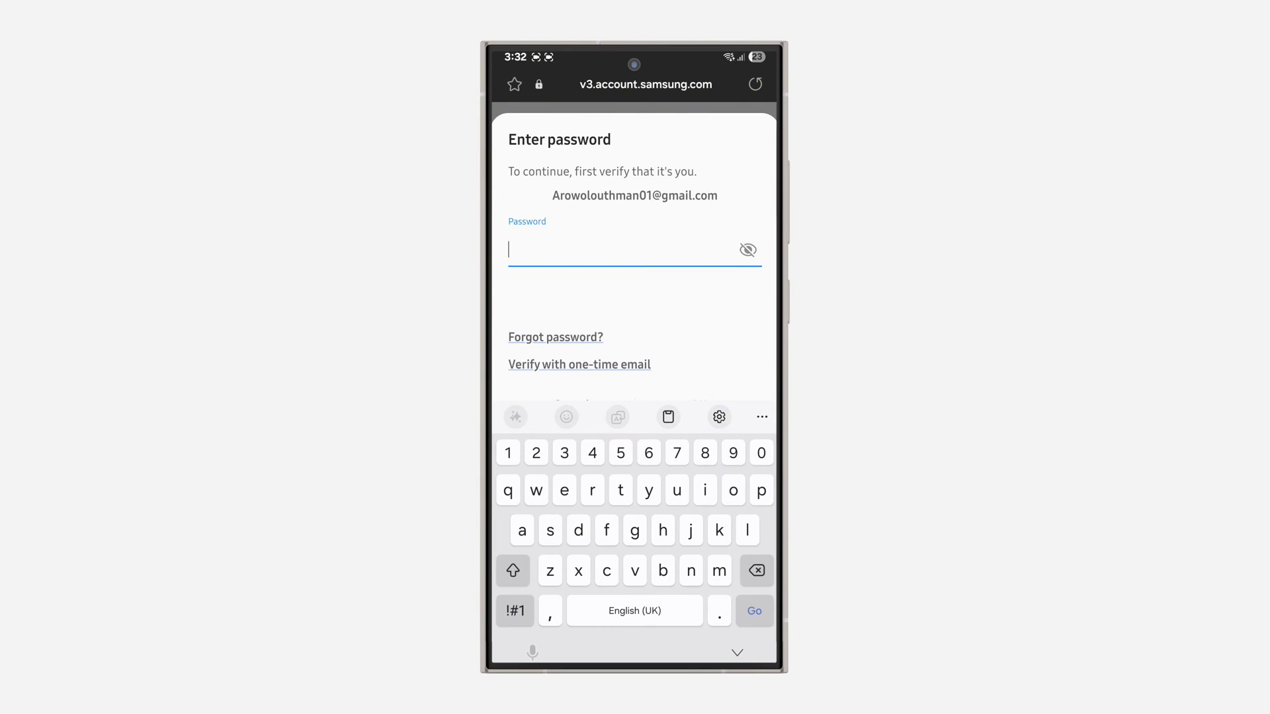
click(538, 258)
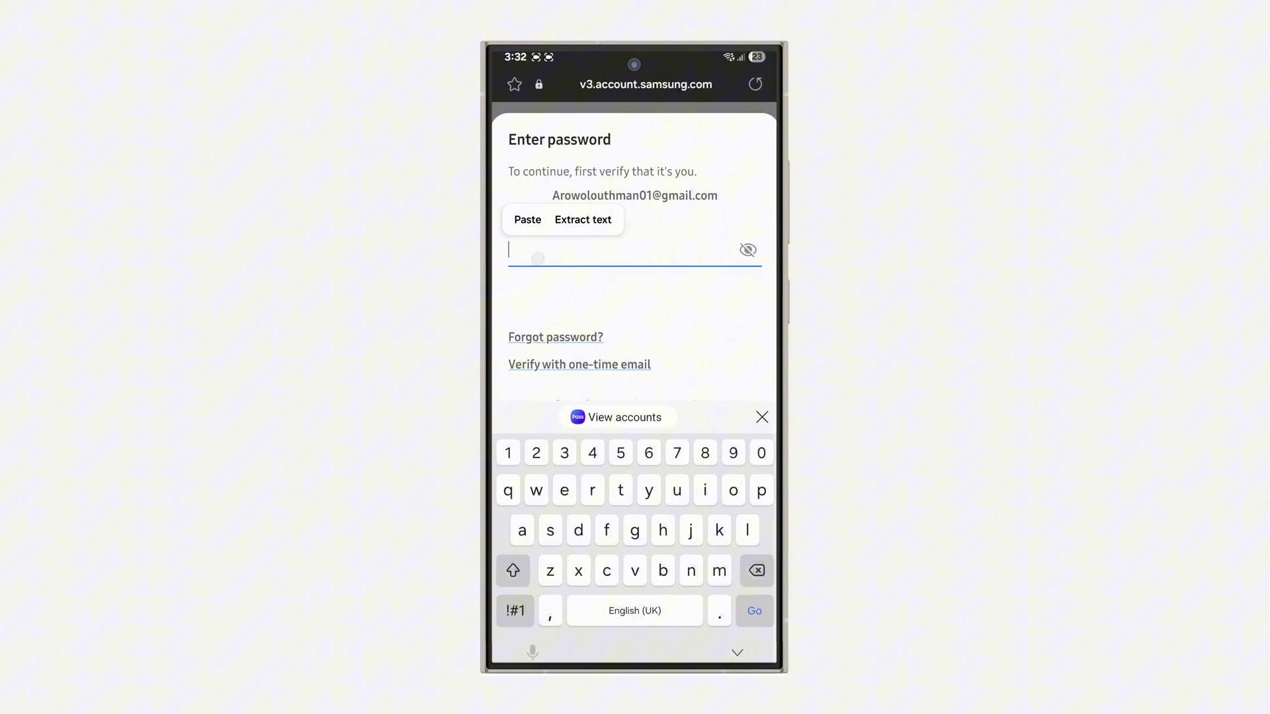
click(527, 219)
- Confirm the password, dismiss Samsung Pass, and scroll down to Change password
click(748, 654)
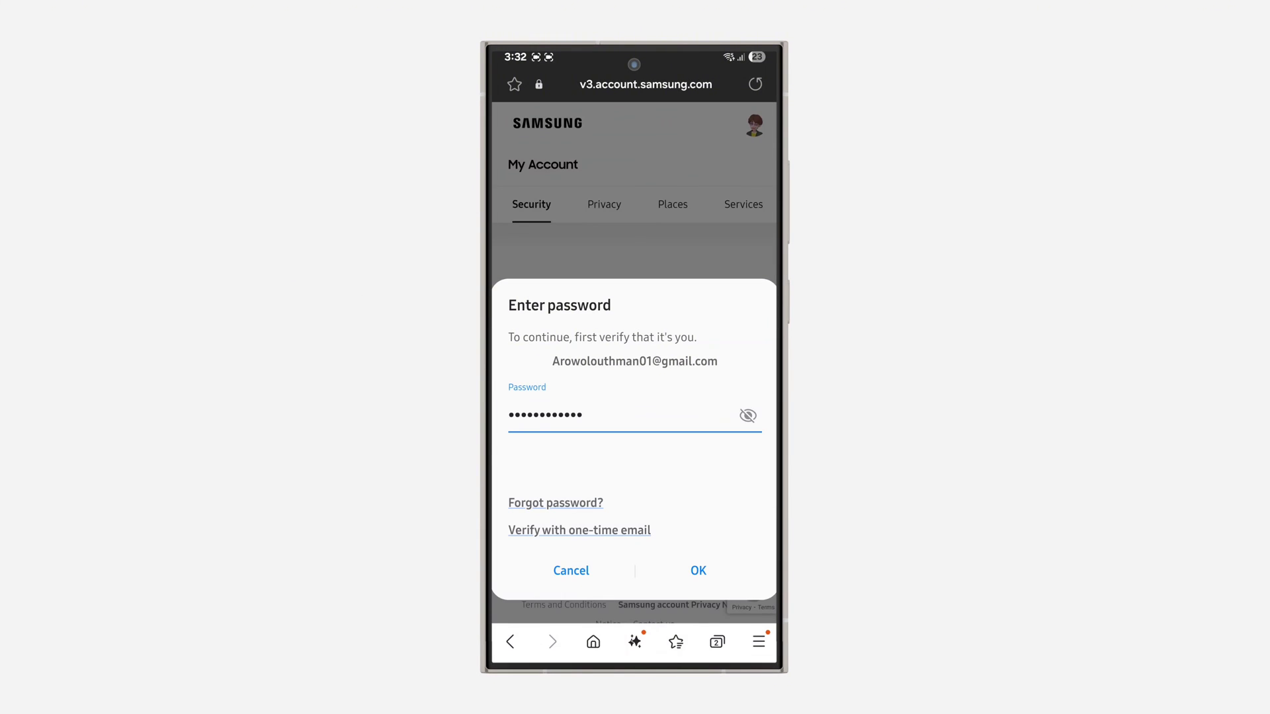
click(699, 570)
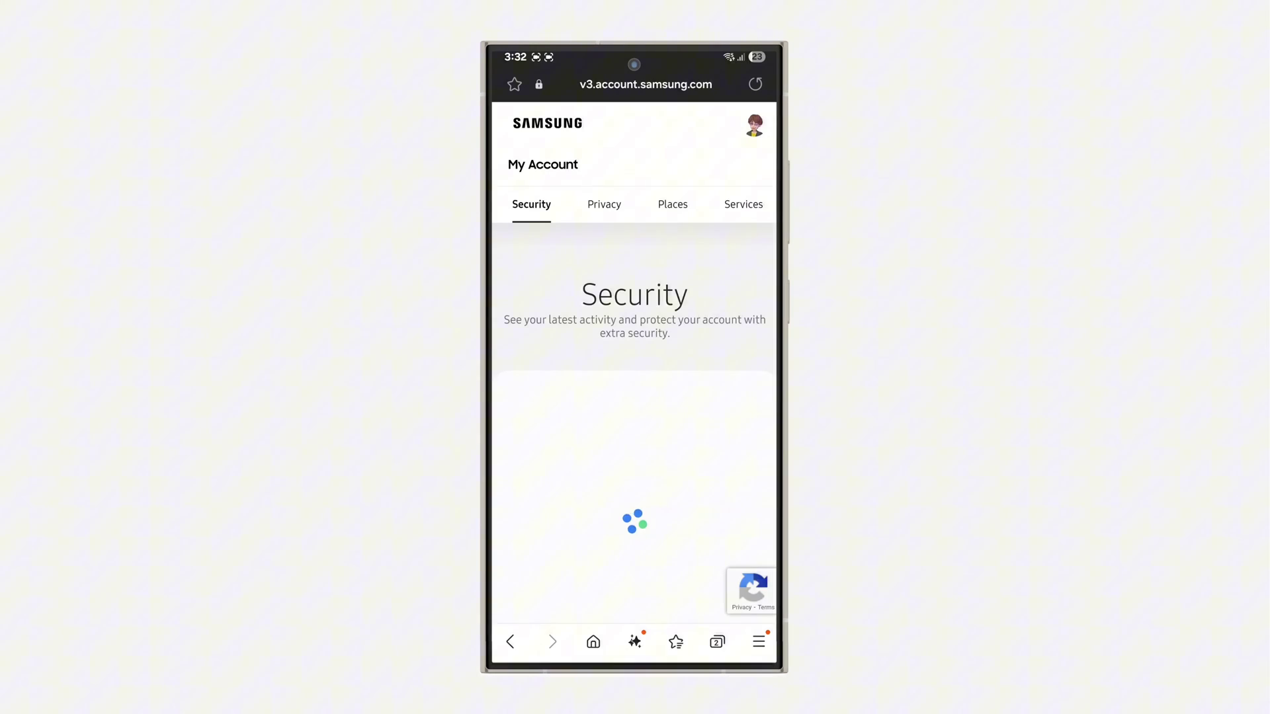
click(576, 618)
scroll(744, 372, down, 5)
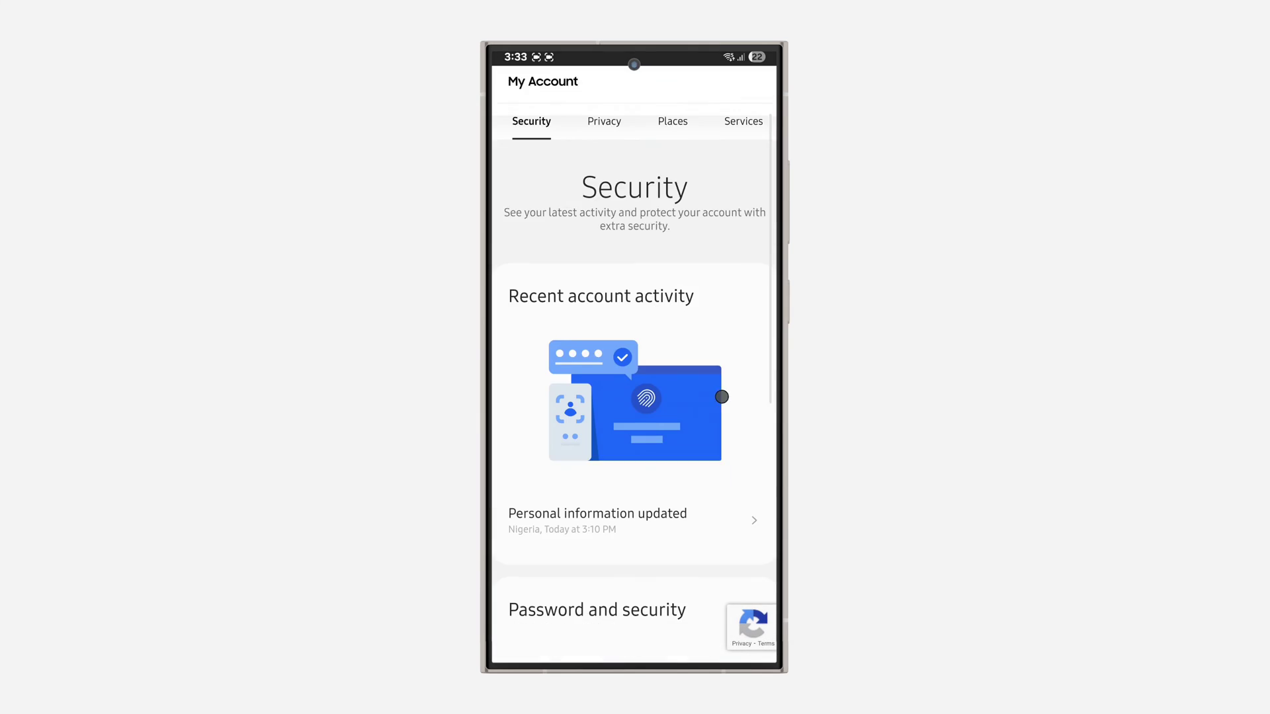
scroll(742, 372, down, 5)
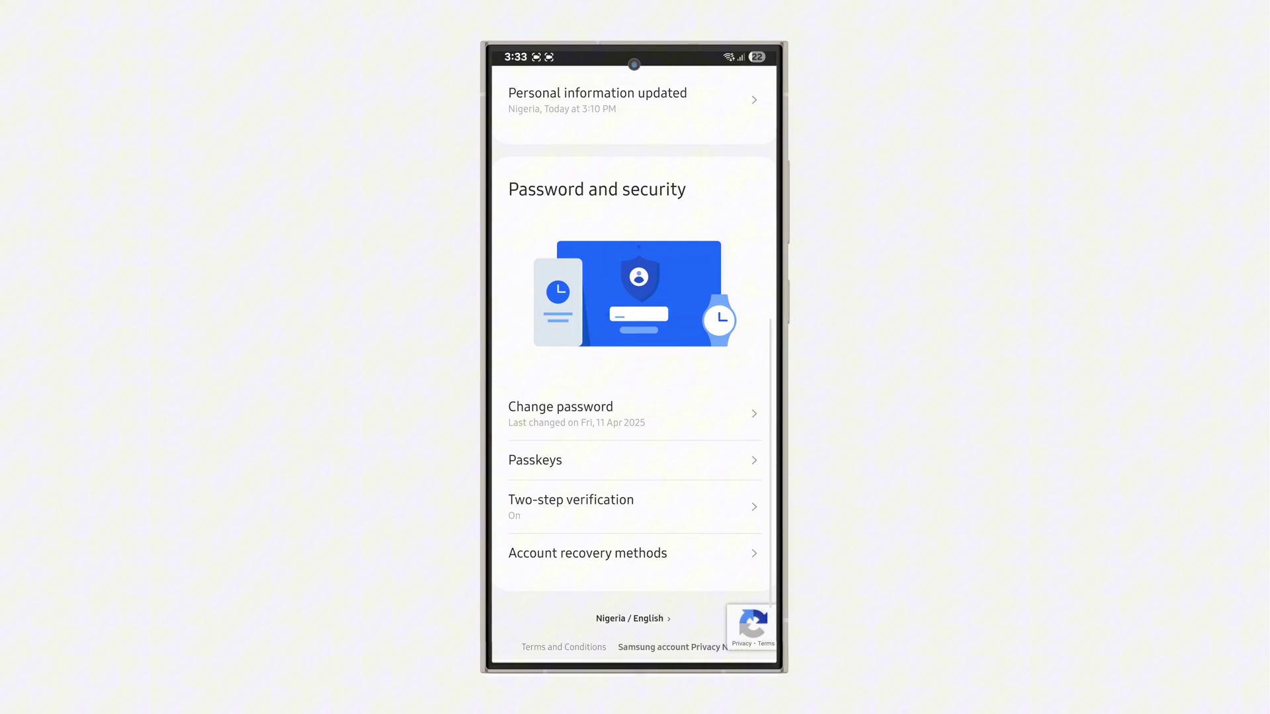
drag(590, 375, 587, 434)
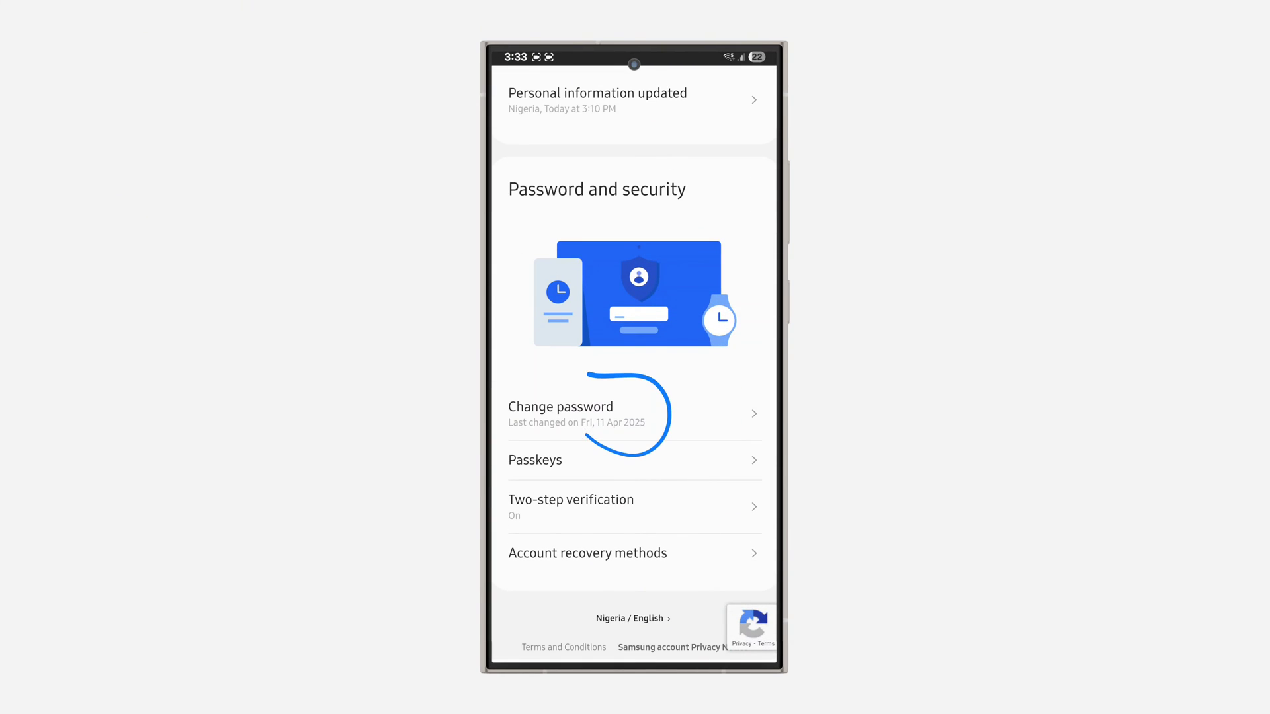
- Open the Change password form and focus the New and Current password fields
click(656, 412)
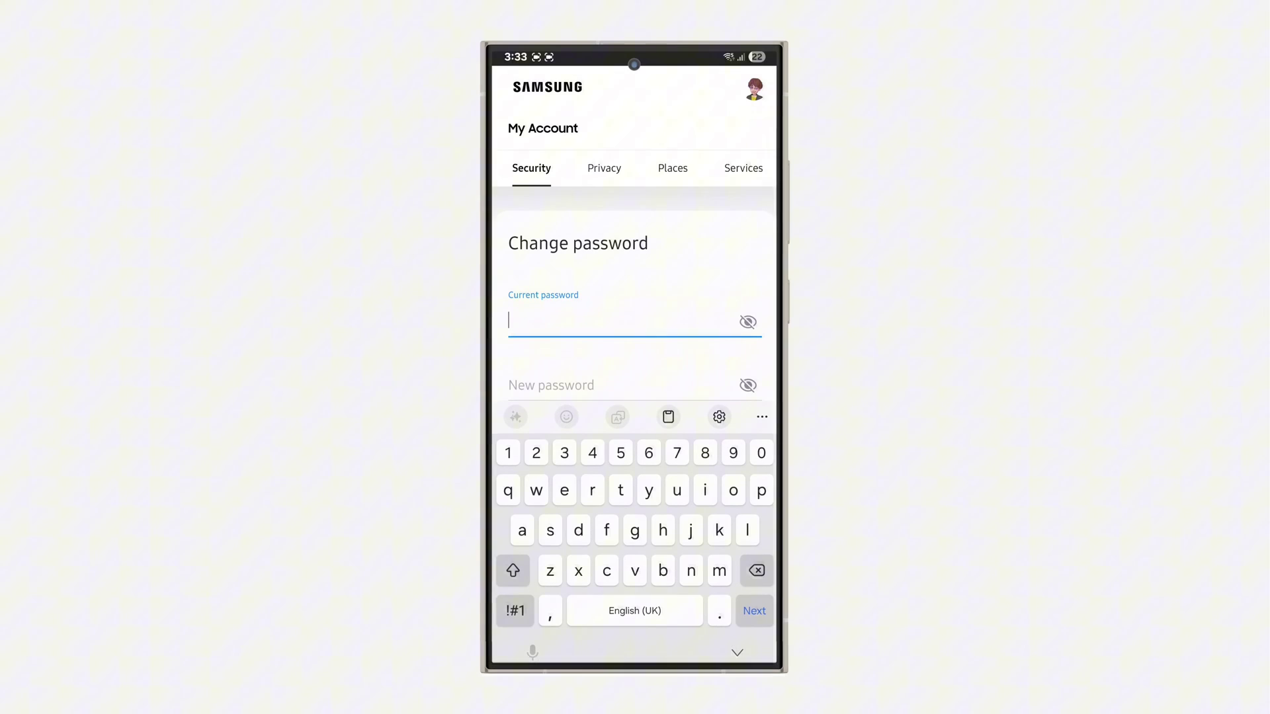
click(743, 649)
click(704, 417)
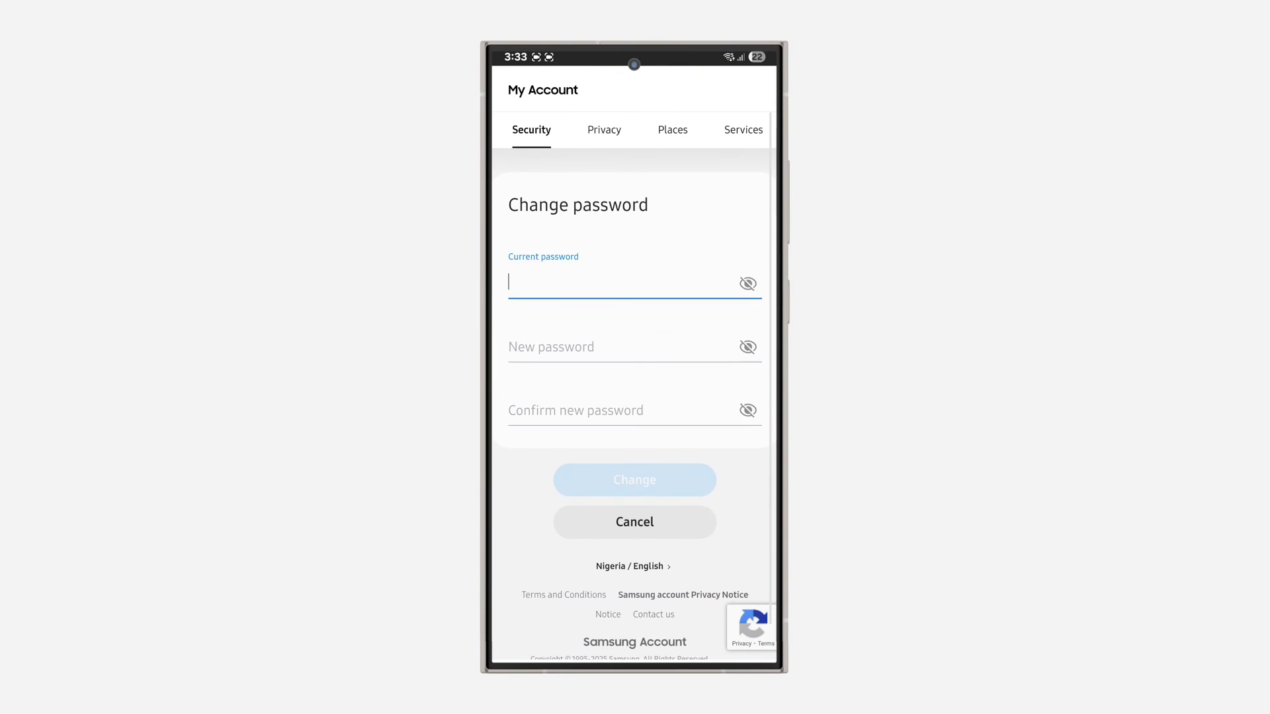
click(737, 653)
click(645, 284)
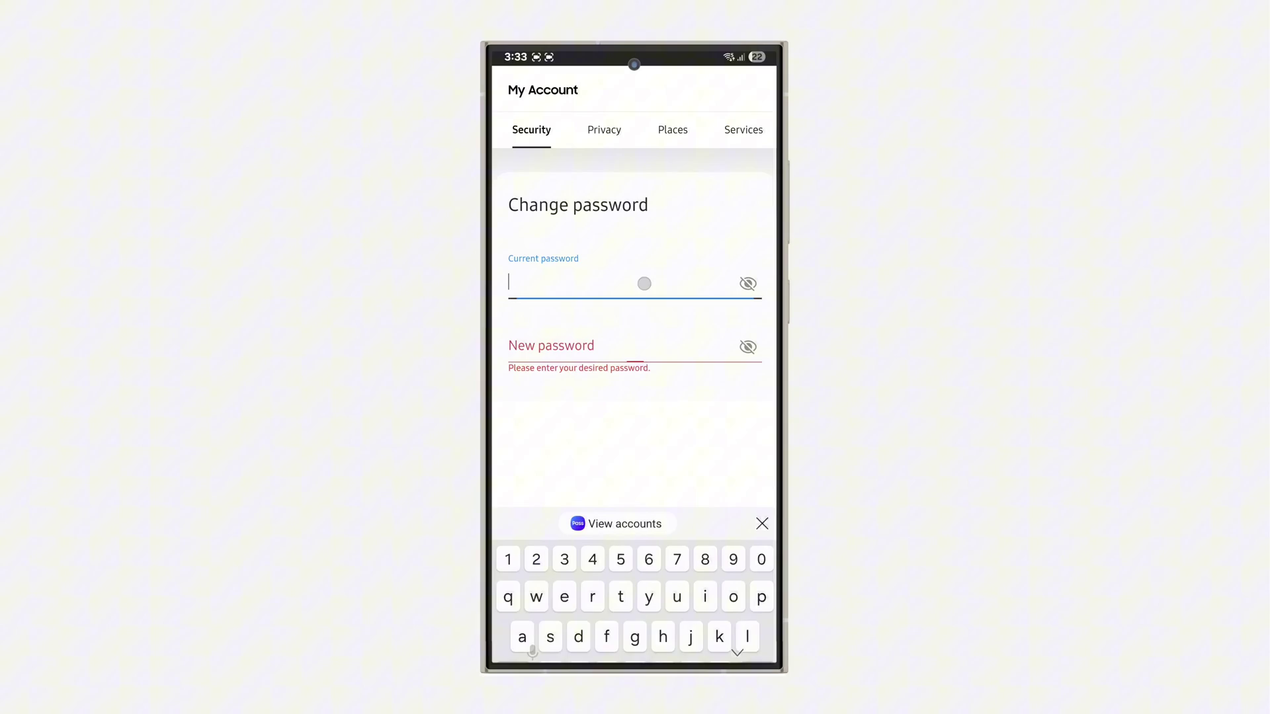
- Focus the New and Confirm new password fields, then swipe back to Password and security
click(649, 348)
click(737, 652)
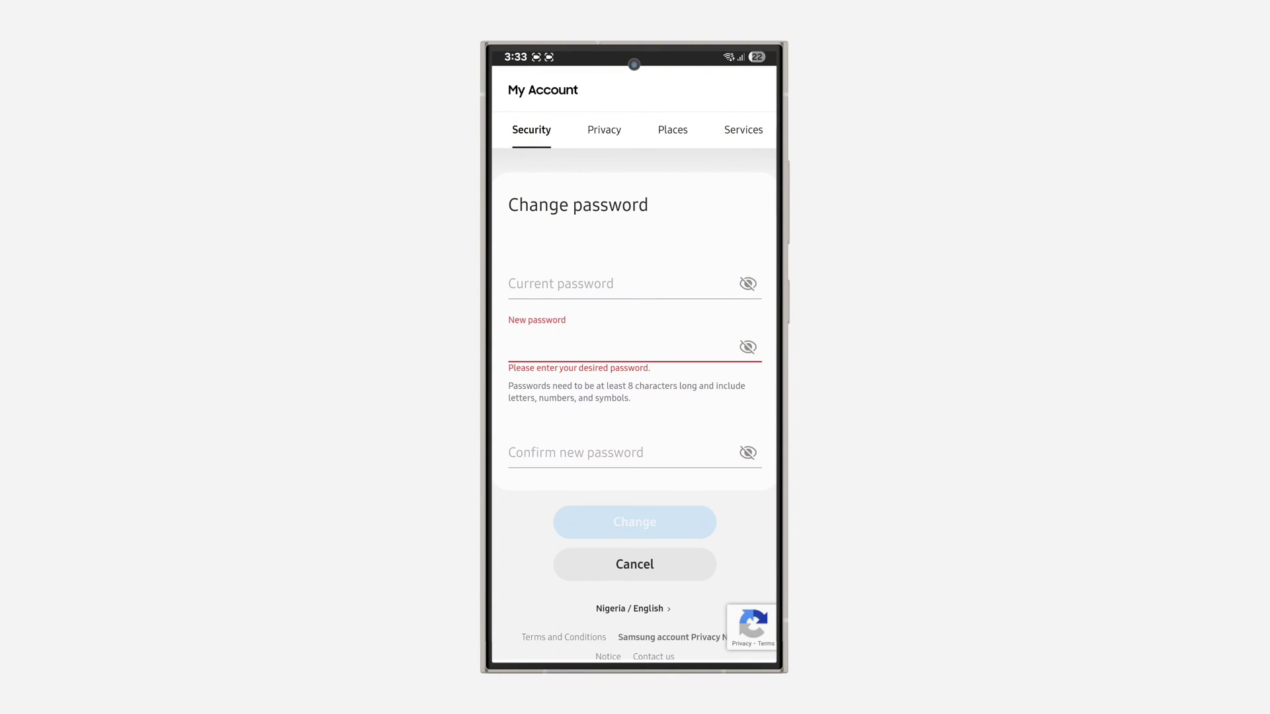
click(645, 453)
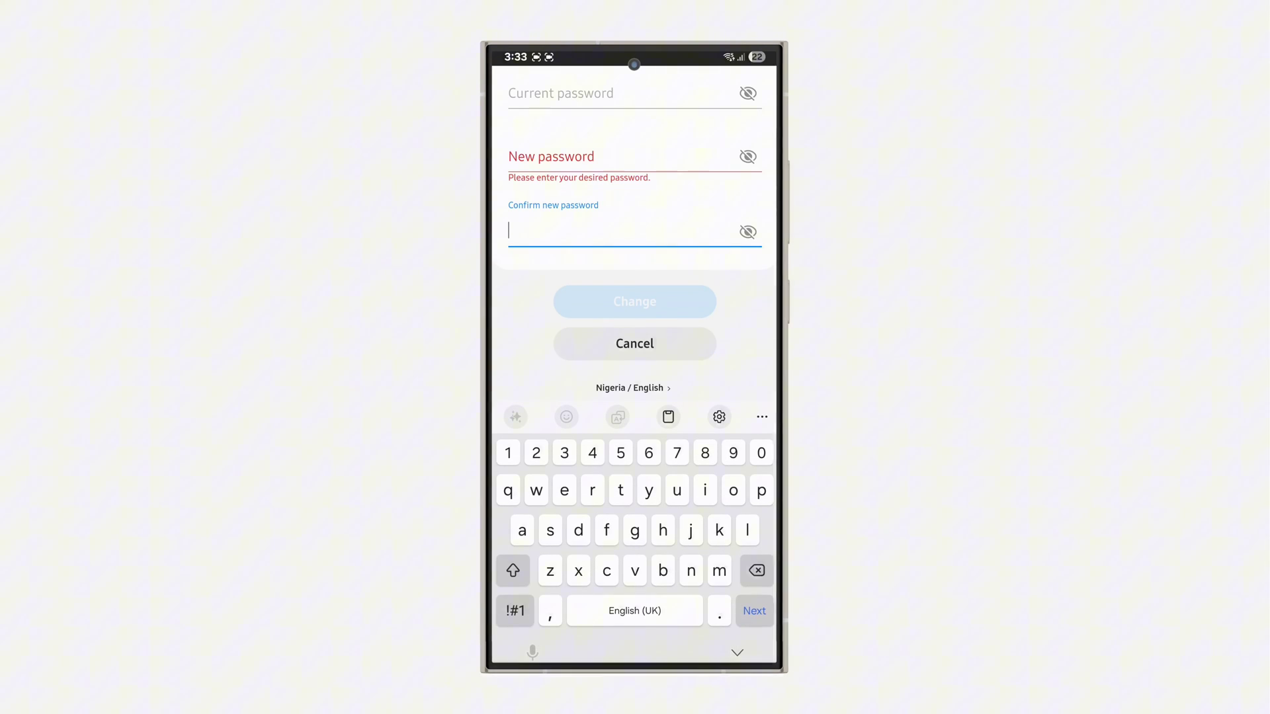
click(737, 652)
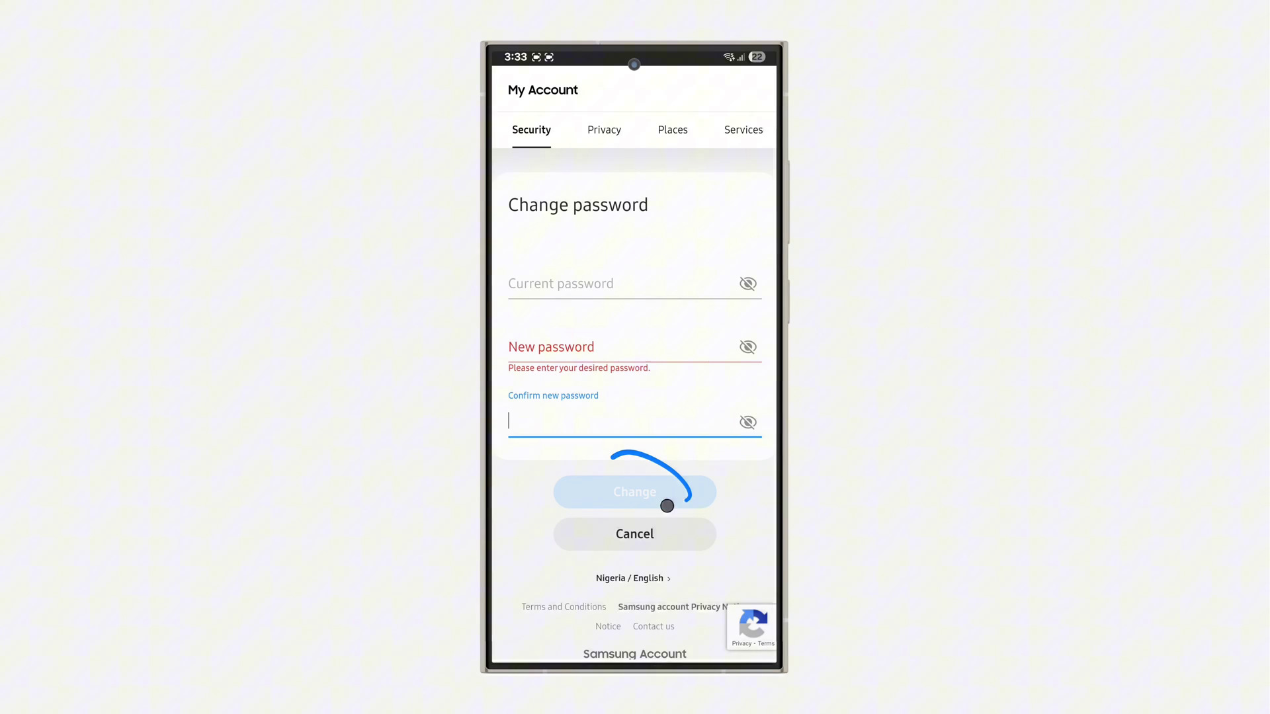
drag(613, 458, 617, 446)
drag(756, 407, 720, 409)
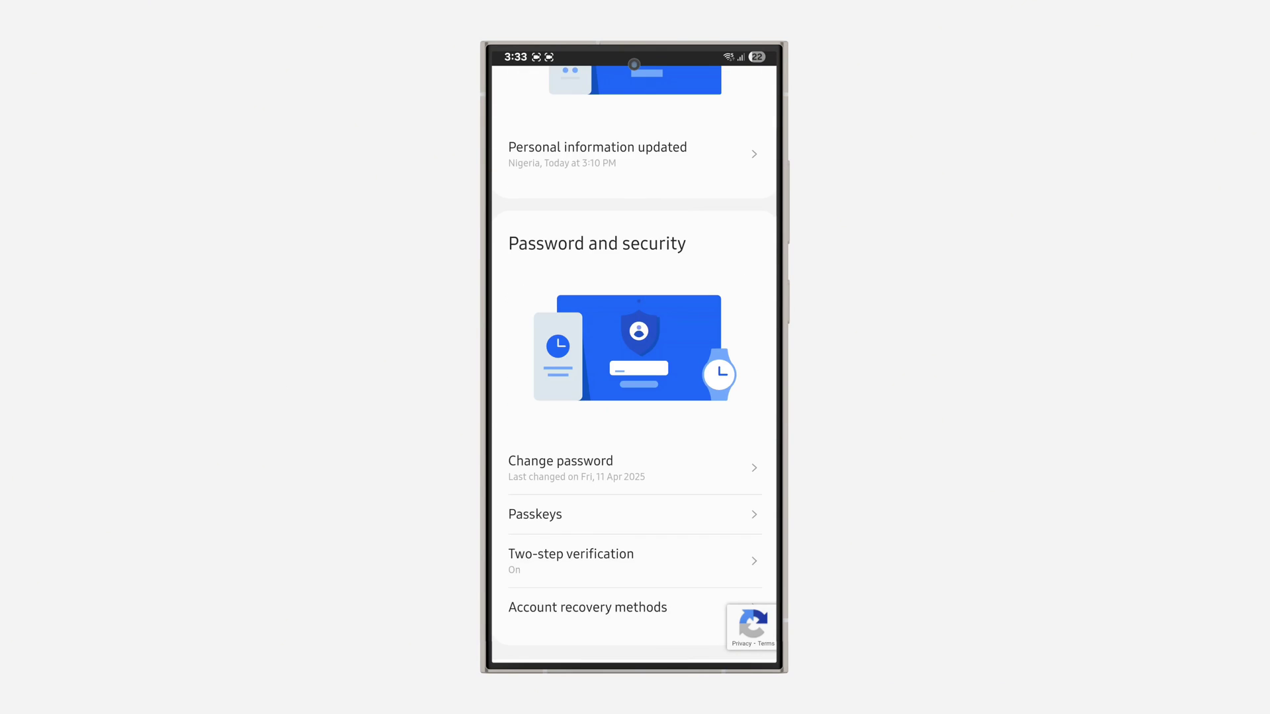
drag(730, 536, 729, 421)
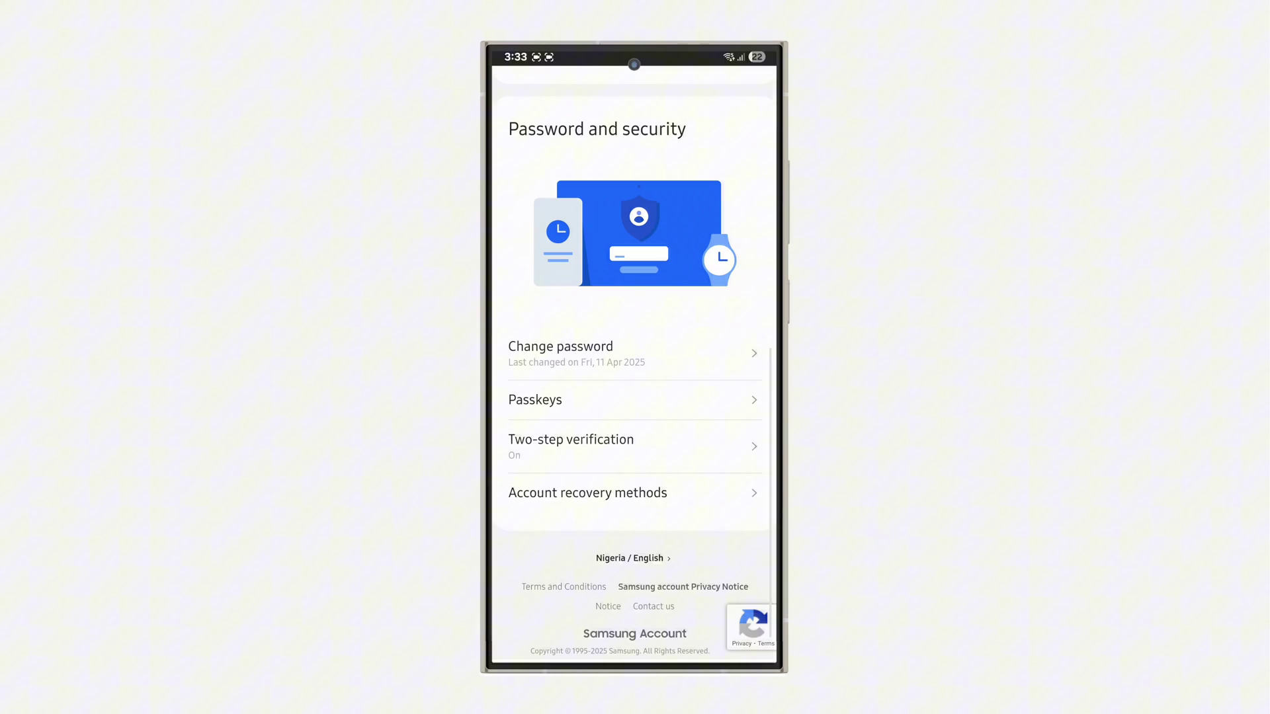